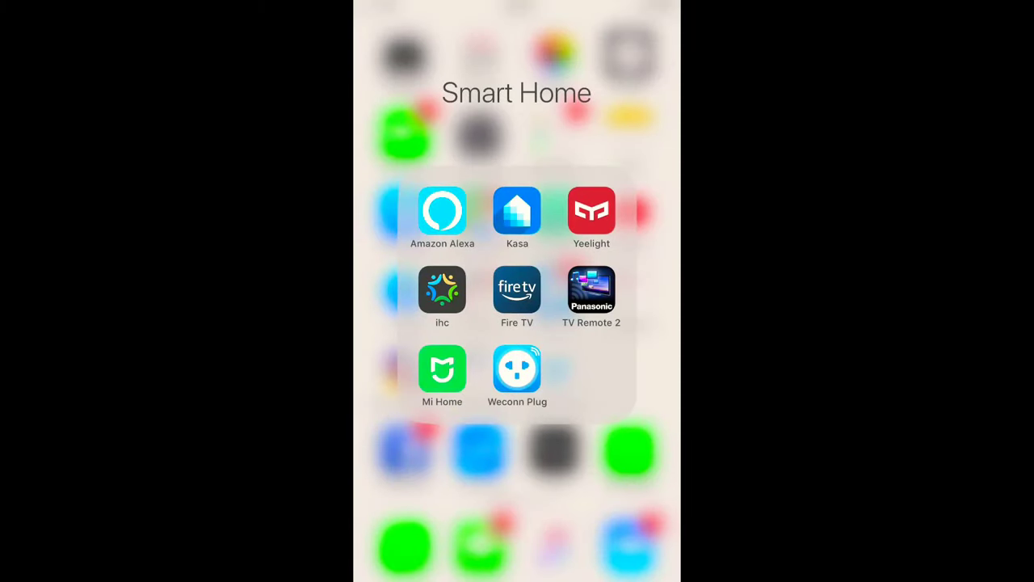
# Launch ihc and briefly open, then close, the Bedroom Dyson fan's quick controls
pyautogui.click(442, 290)
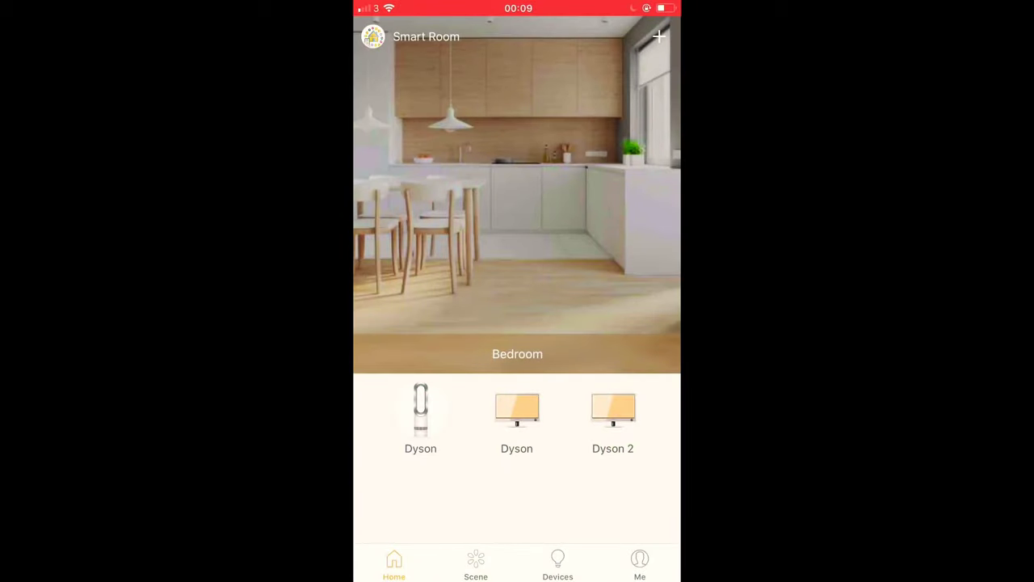
pyautogui.click(420, 412)
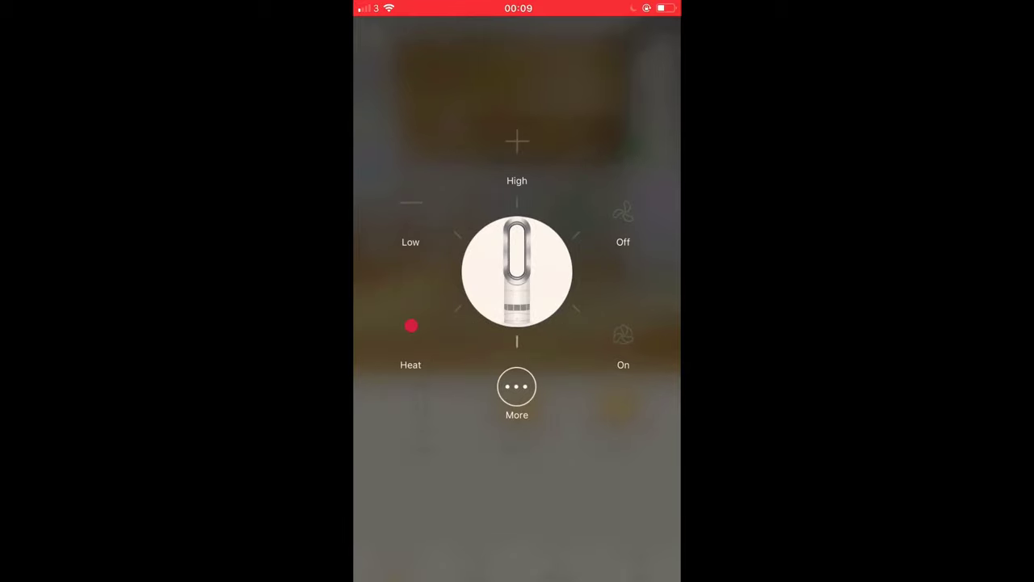
pyautogui.click(516, 386)
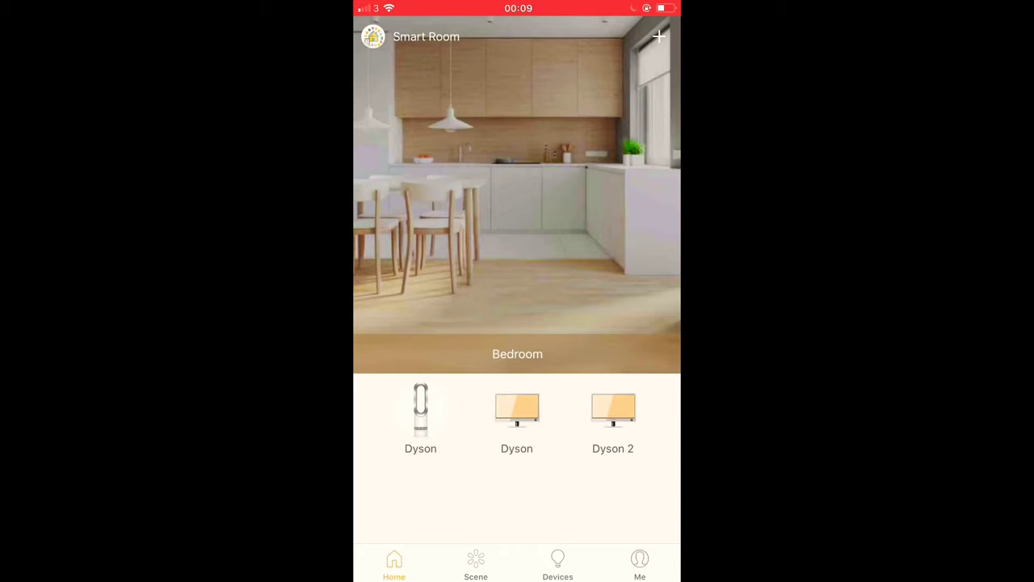
# From Devices, open the Universal Remote and choose TV as the new appliance type
pyautogui.click(557, 566)
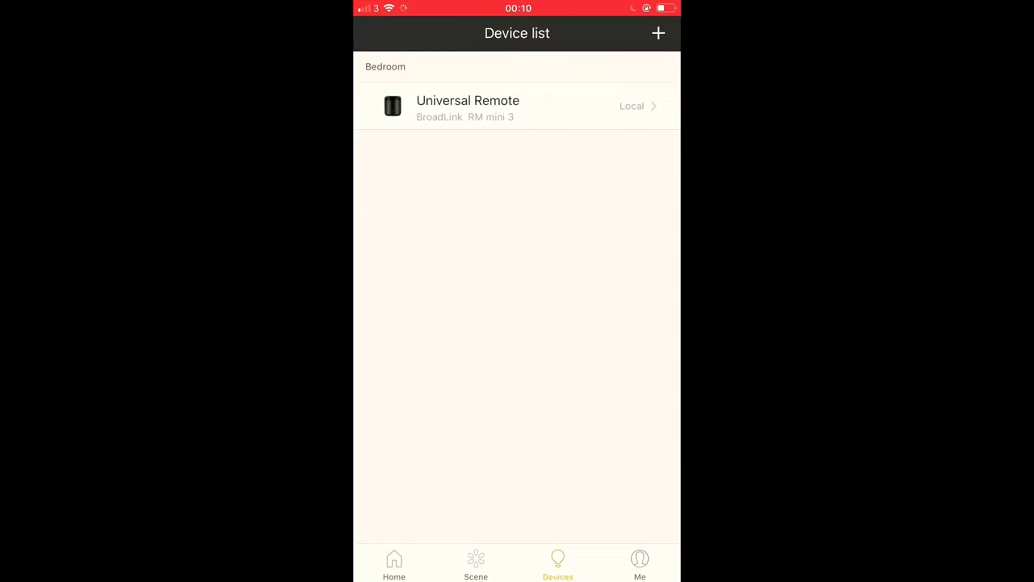
pyautogui.click(485, 106)
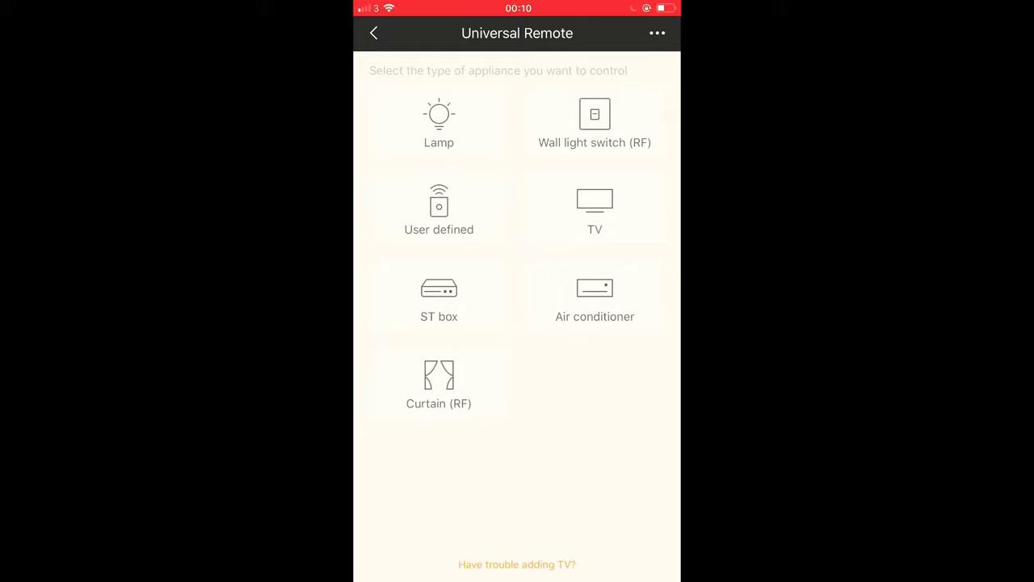
pyautogui.click(594, 210)
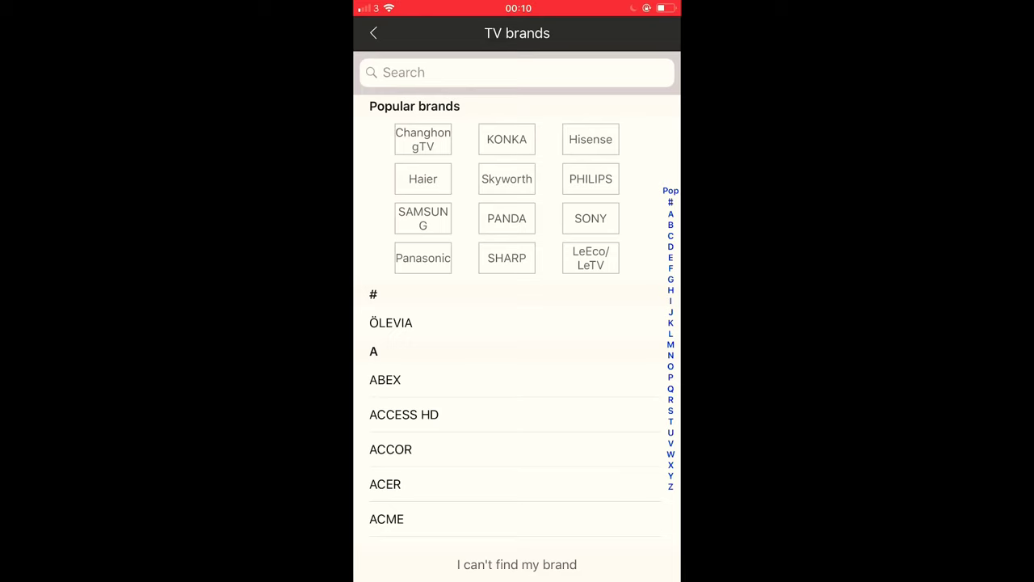
# Name the new appliance 'Dyson 3', keep it in the Bedroom, and save it
pyautogui.click(453, 296)
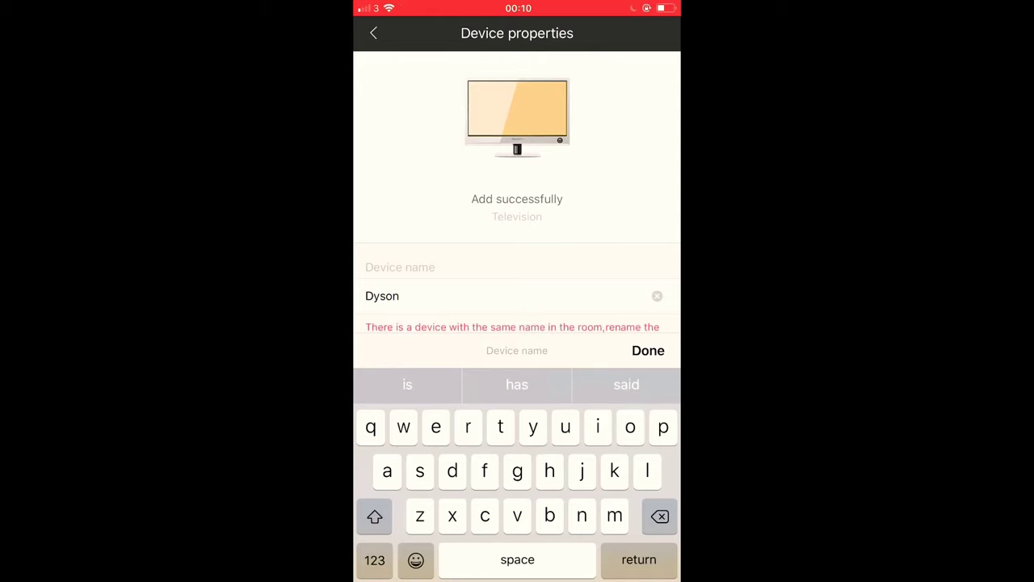
pyautogui.click(374, 559)
pyautogui.write('3')
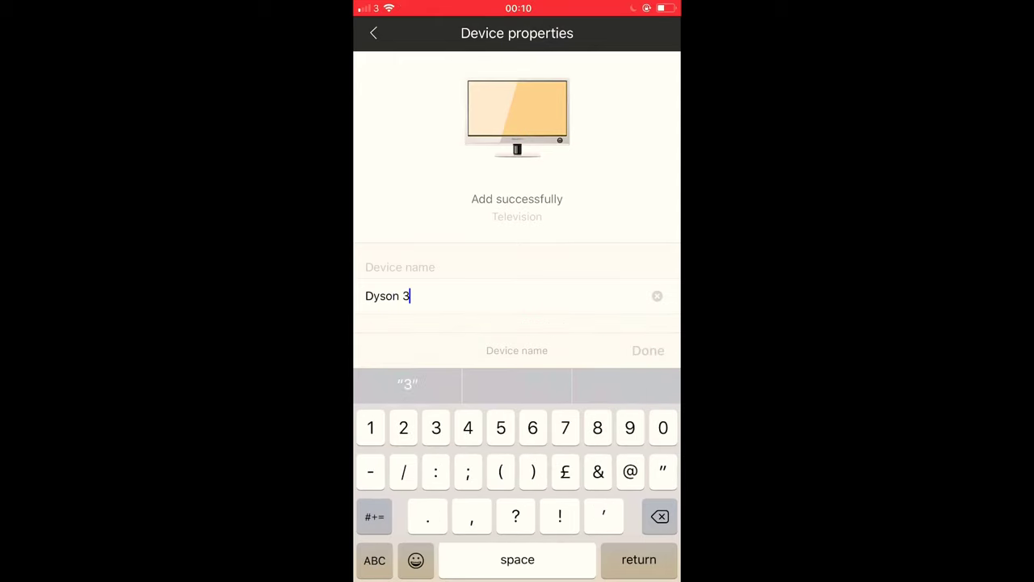
pyautogui.click(648, 350)
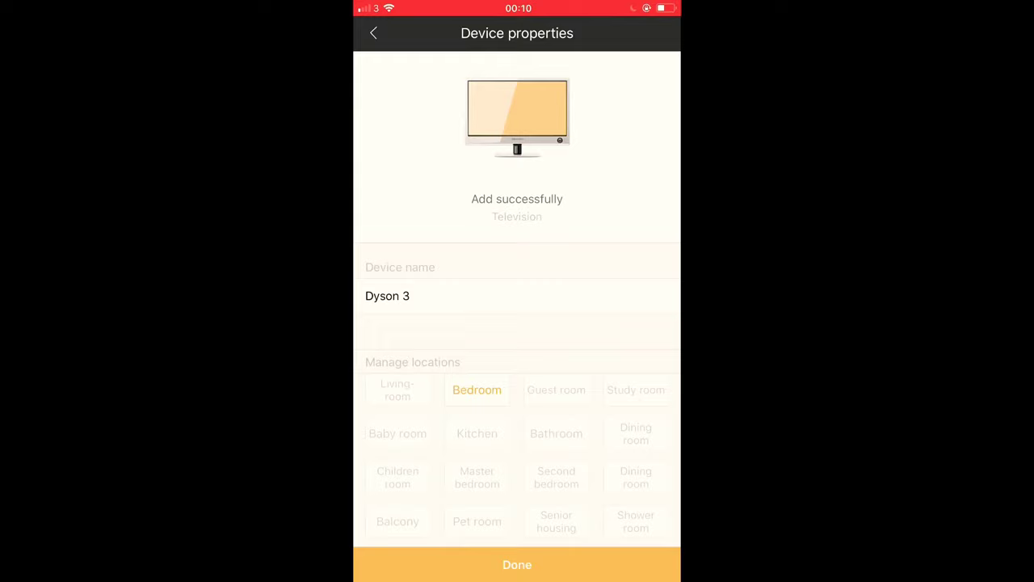
pyautogui.click(517, 563)
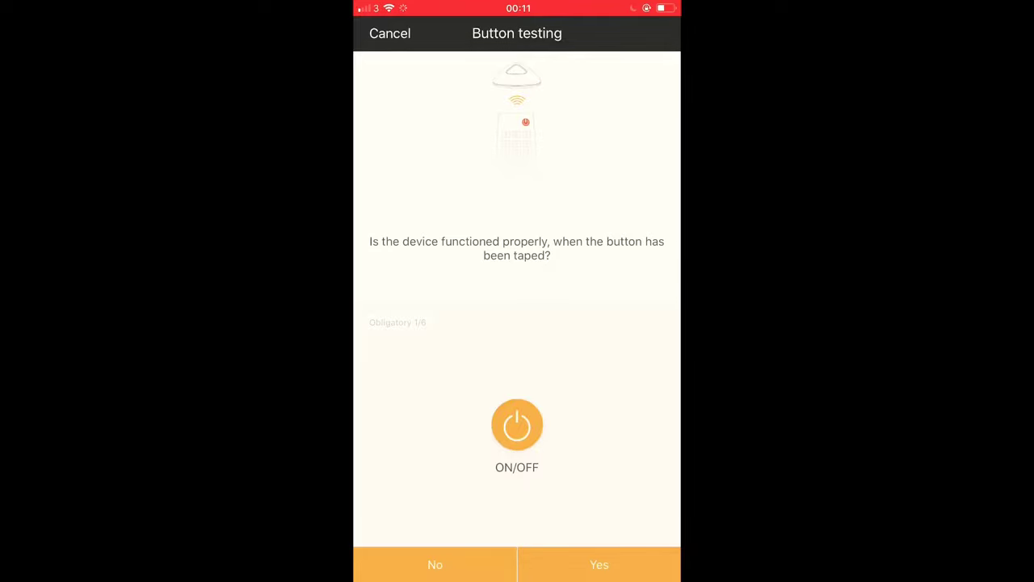
# Abandon ON/OFF button testing, leave ihc, and launch the Amazon Alexa app
pyautogui.click(389, 33)
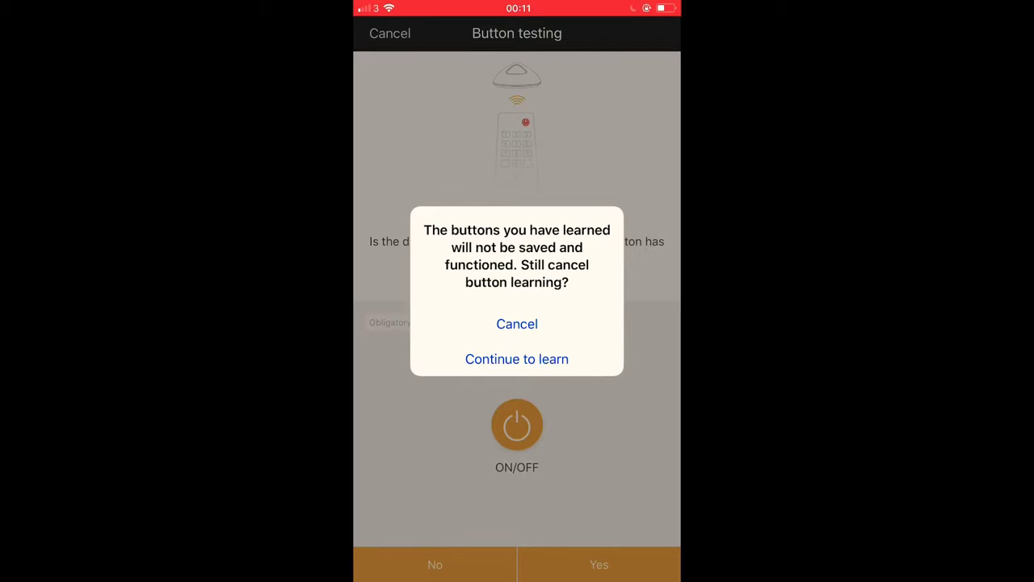
pyautogui.click(516, 323)
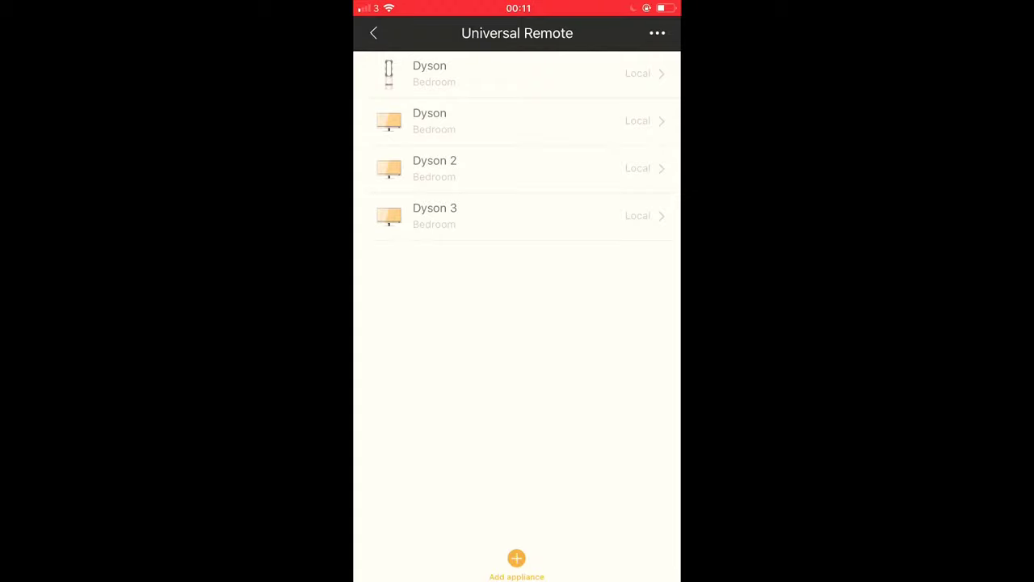
pyautogui.click(373, 32)
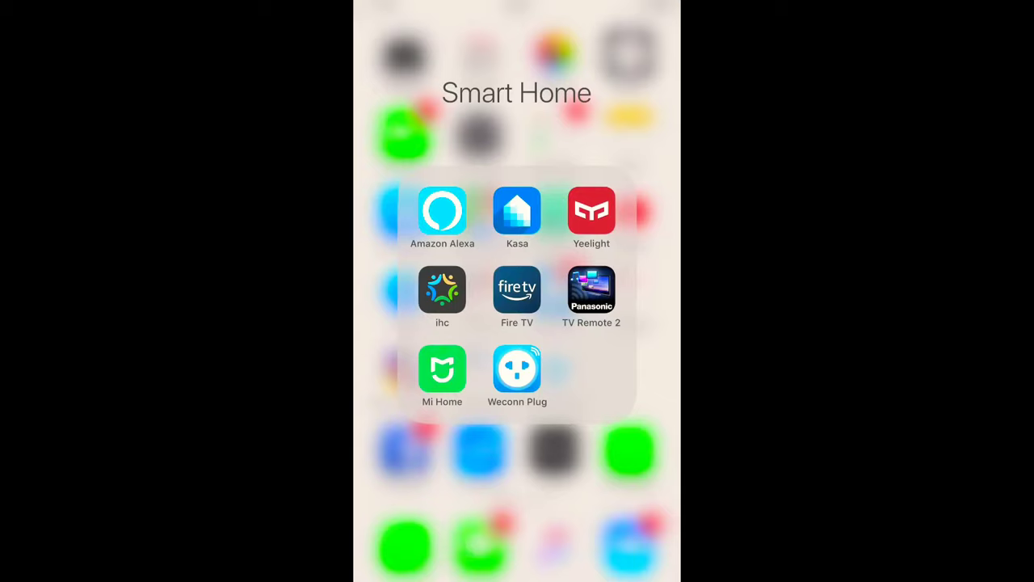
pyautogui.click(441, 211)
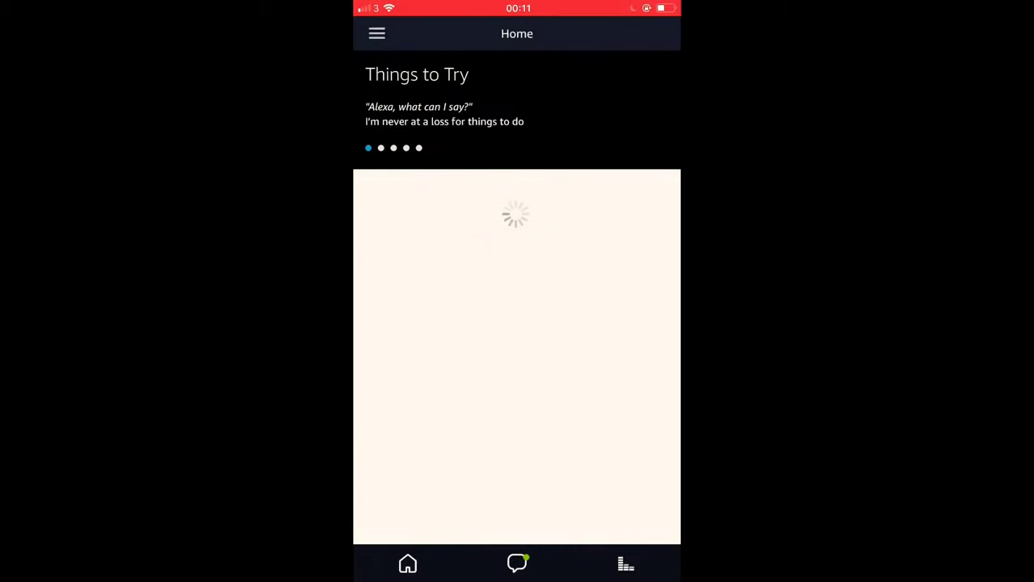
# Run device discovery on Alexa's Smart Home page and scroll the list to find Dyson 3
pyautogui.click(376, 33)
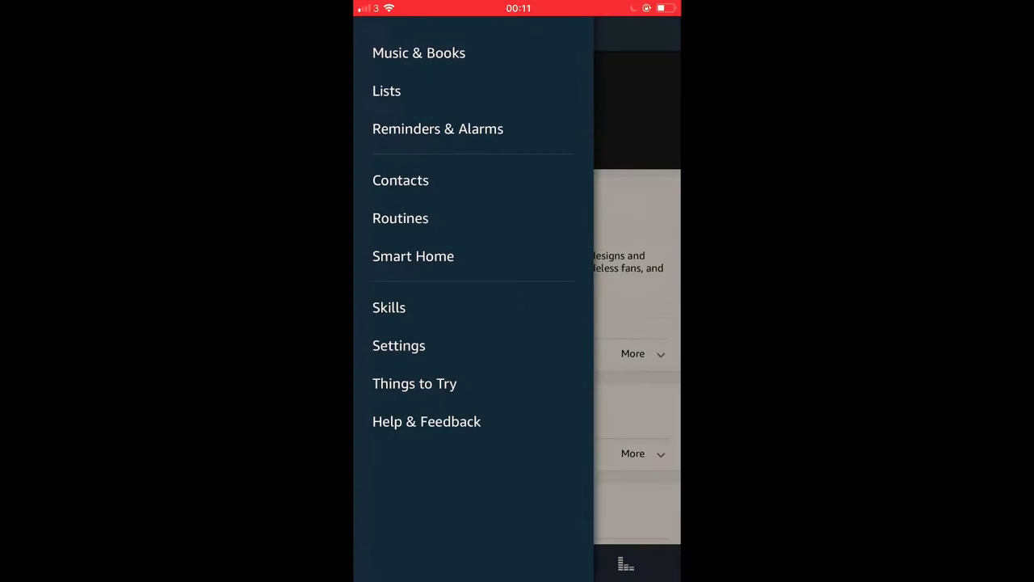
pyautogui.click(413, 255)
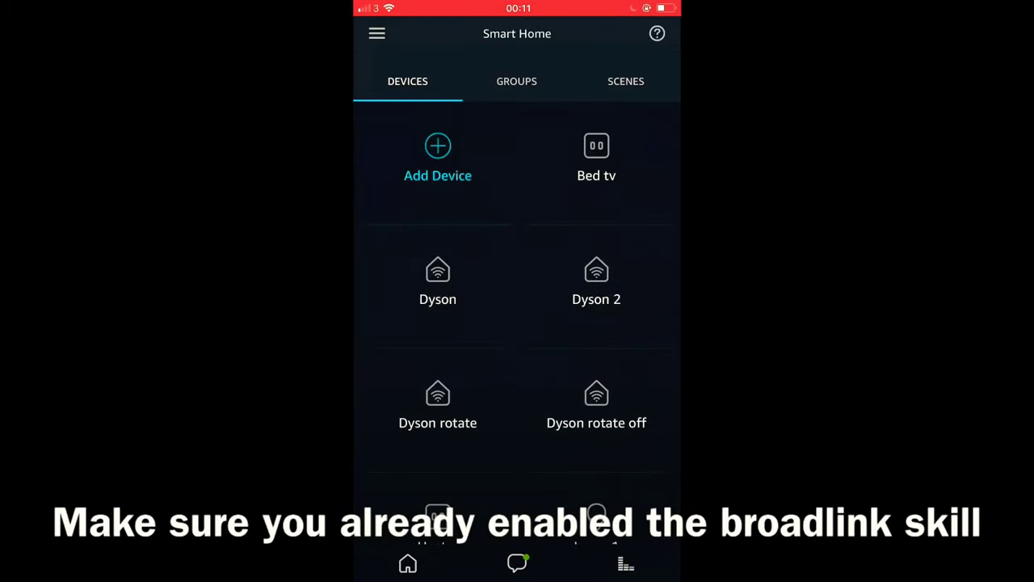
pyautogui.click(437, 161)
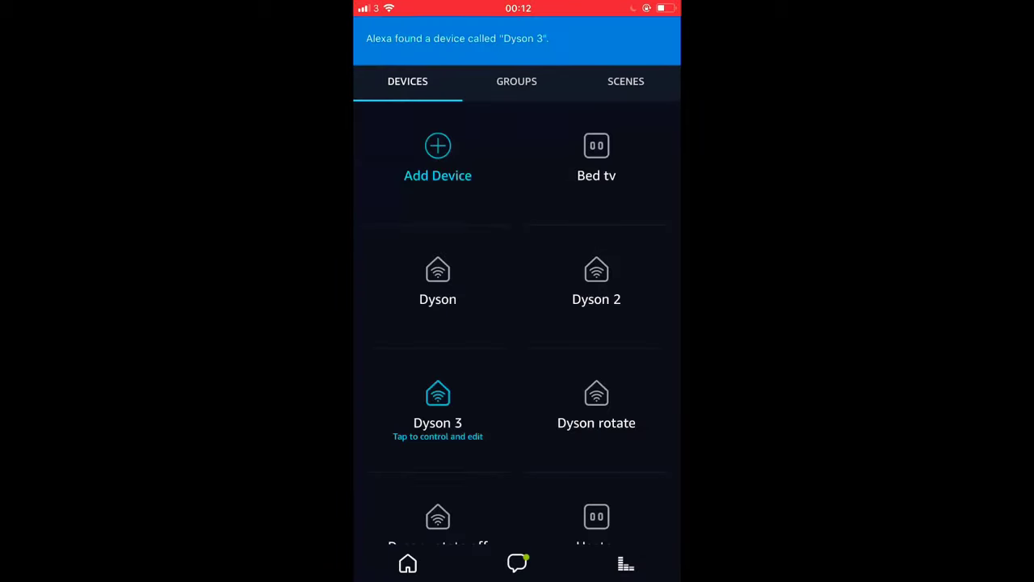
pyautogui.scroll(-3, 517, 323)
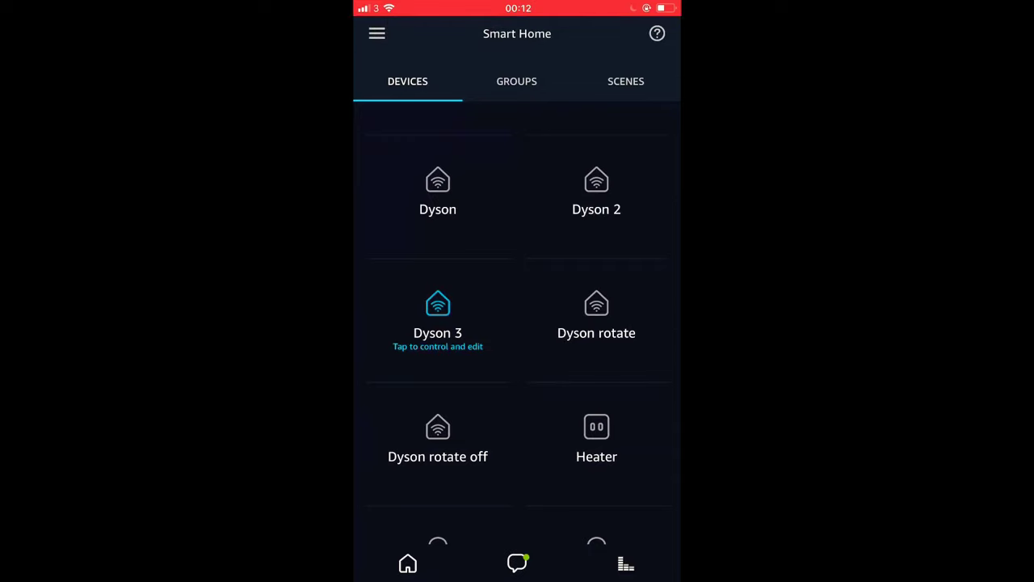
pyautogui.scroll(-2, 517, 323)
pyautogui.scroll(1, 517, 323)
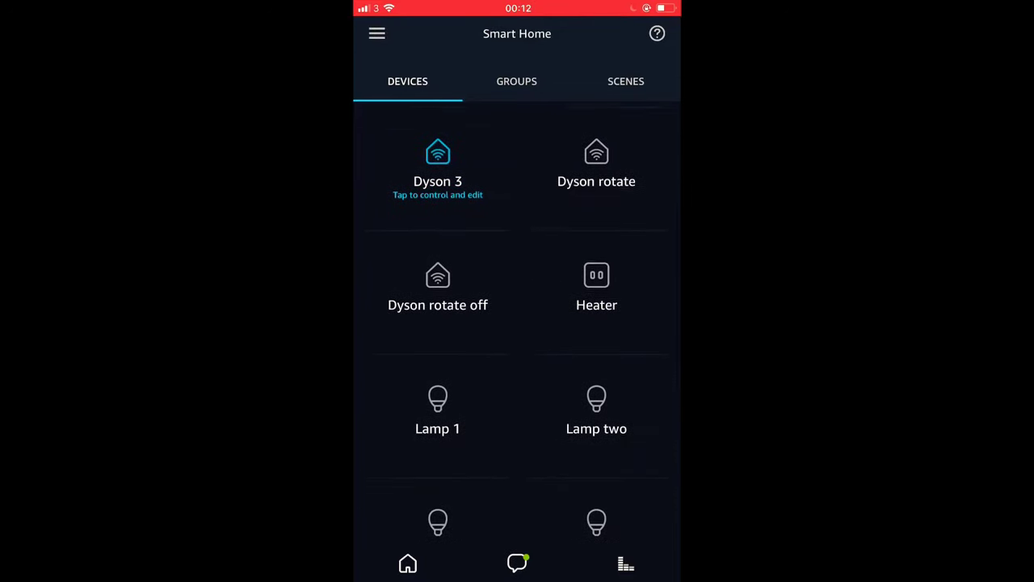
pyautogui.scroll(2, 517, 323)
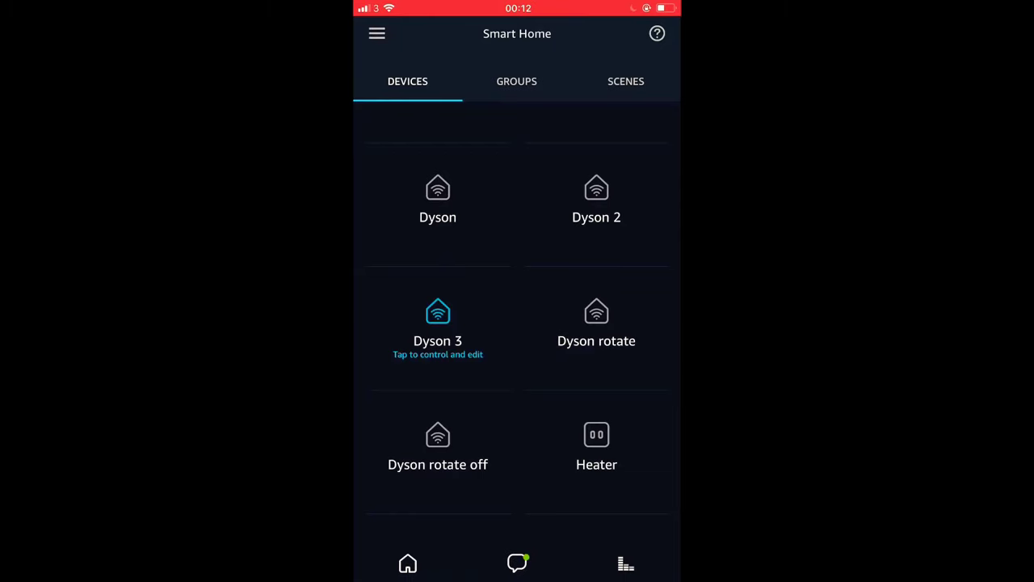
pyautogui.scroll(1, 517, 323)
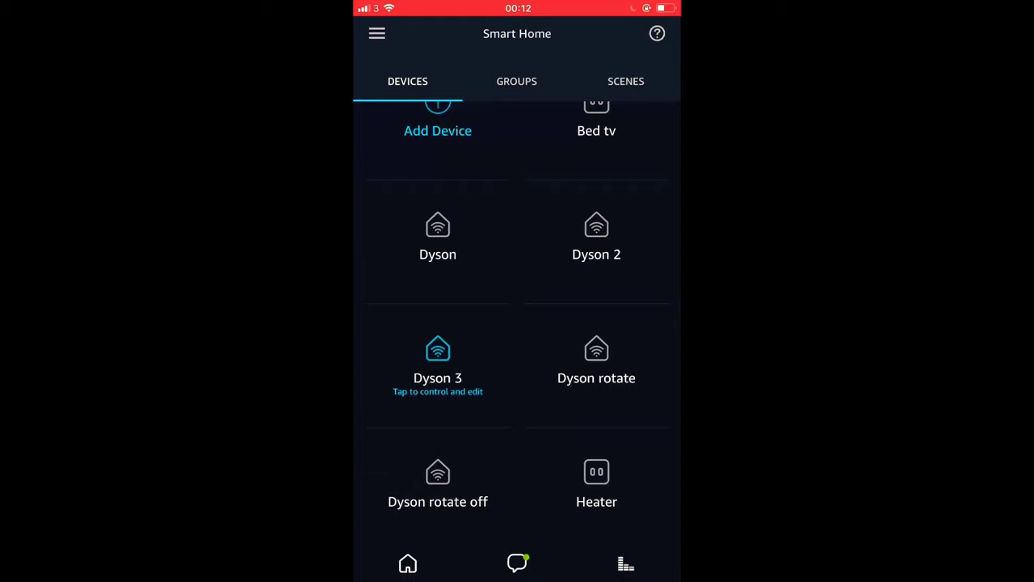
# Go to Alexa's Routines list from the main navigation menu
pyautogui.click(376, 33)
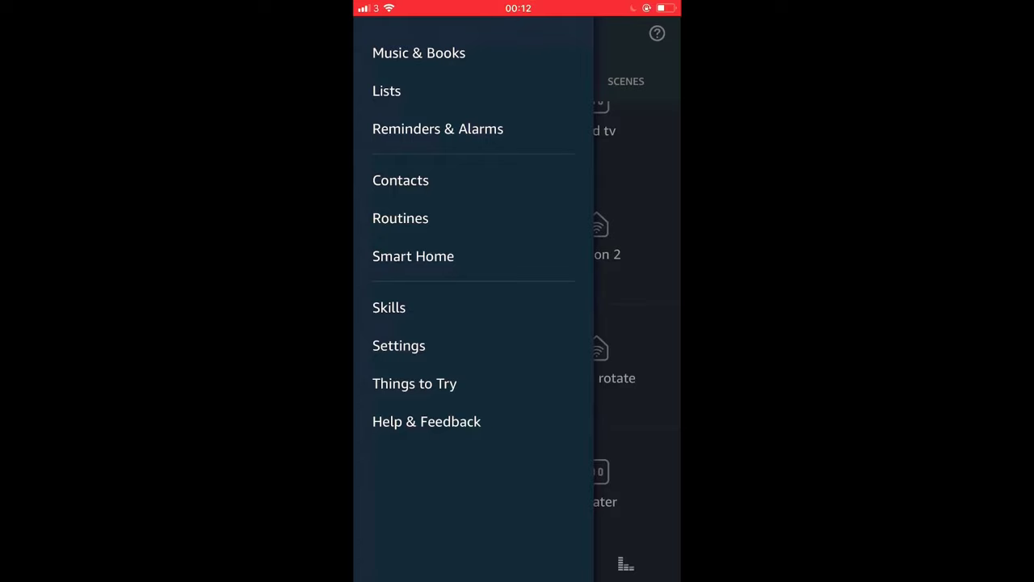
pyautogui.click(400, 218)
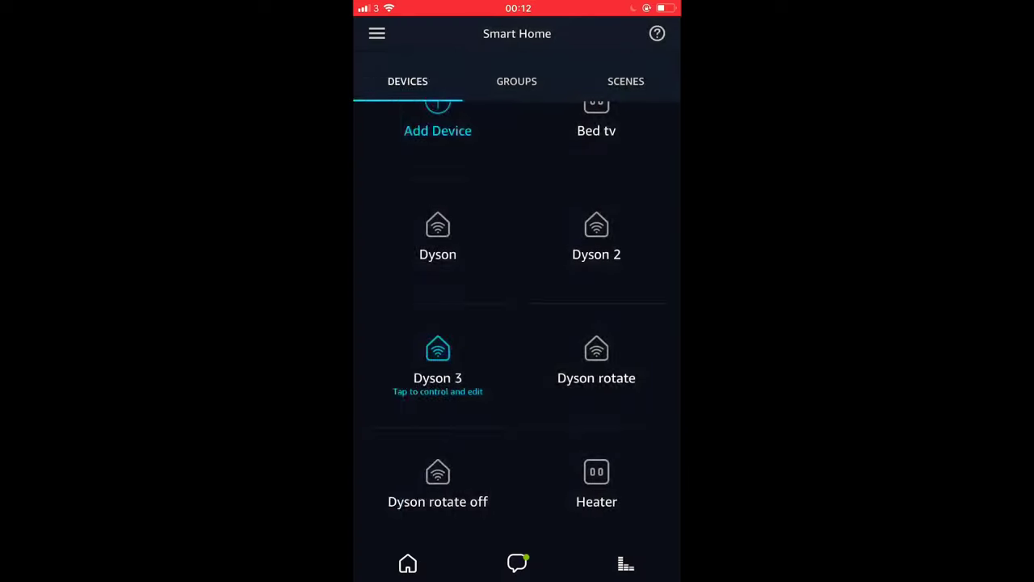